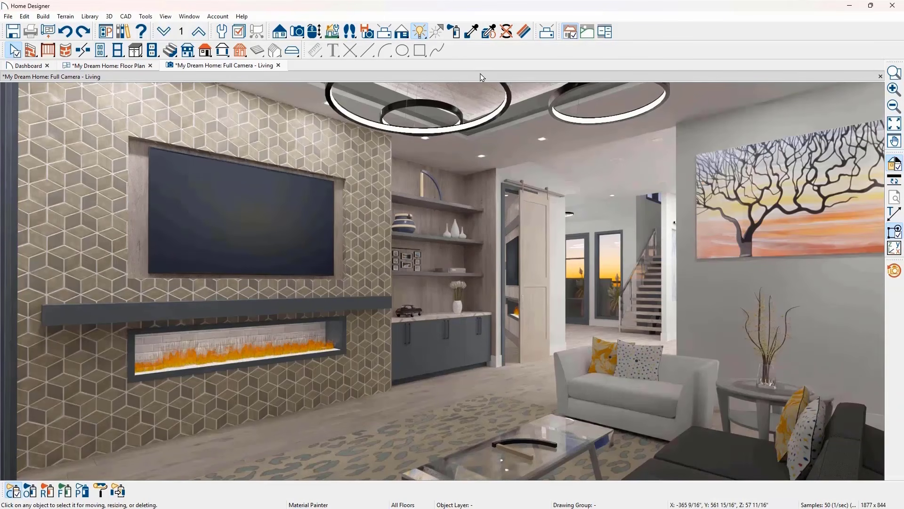
Step: Paint the living room wall behind the tree artwork with the 982 cedar key material from the library
{"action": "left_click", "coordinate": [455, 32]}
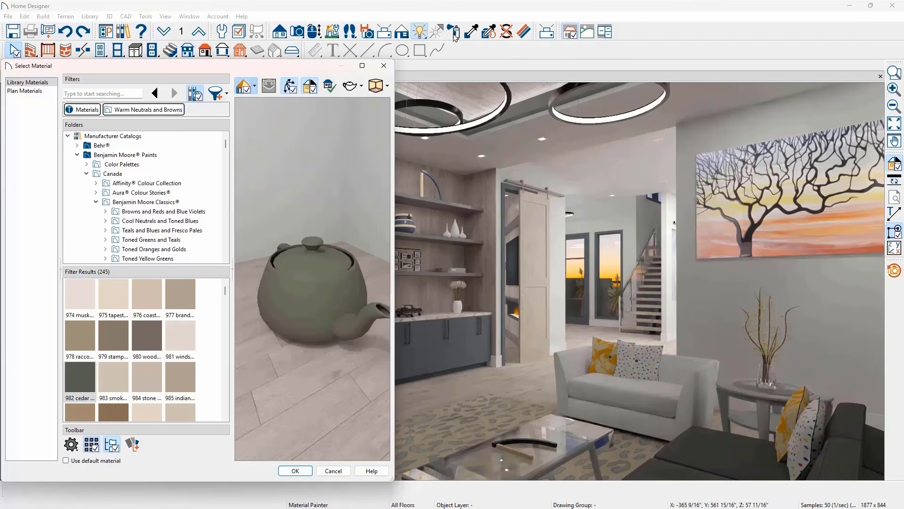
{"action": "left_click", "coordinate": [86, 373]}
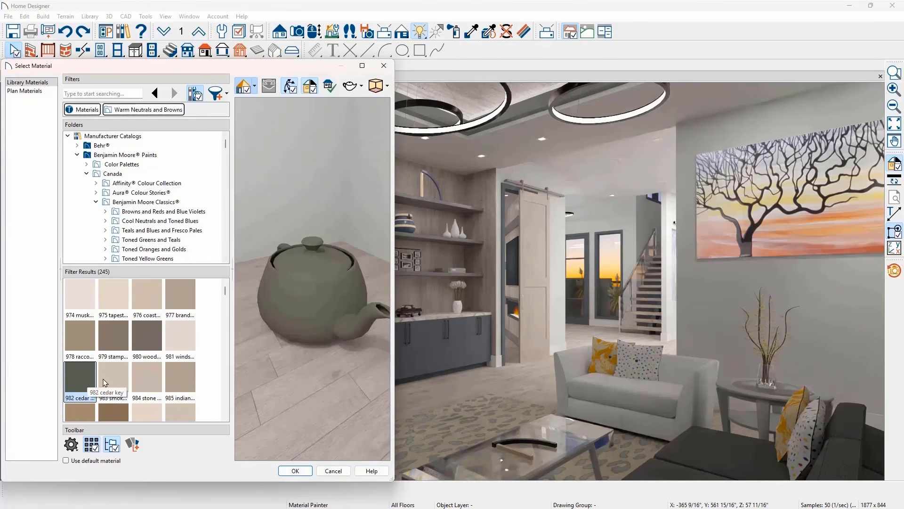
{"action": "left_click", "coordinate": [294, 471]}
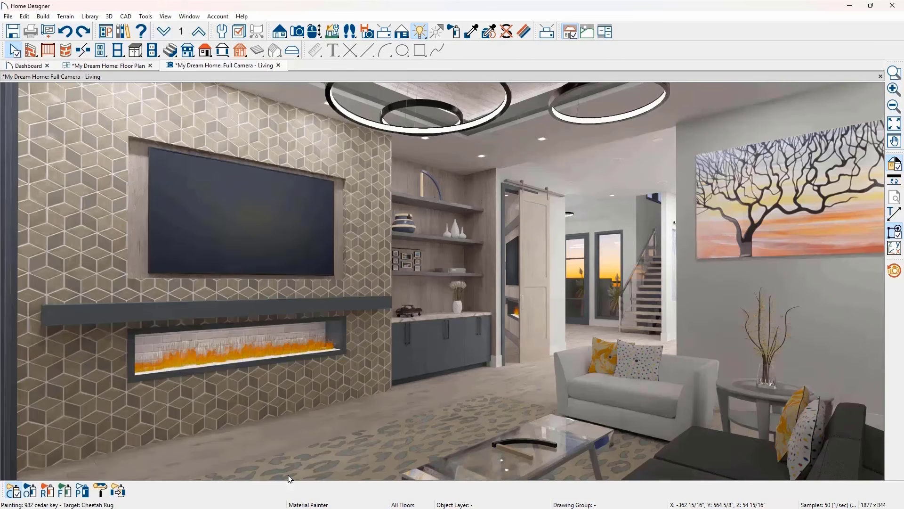
{"action": "left_click", "coordinate": [702, 291]}
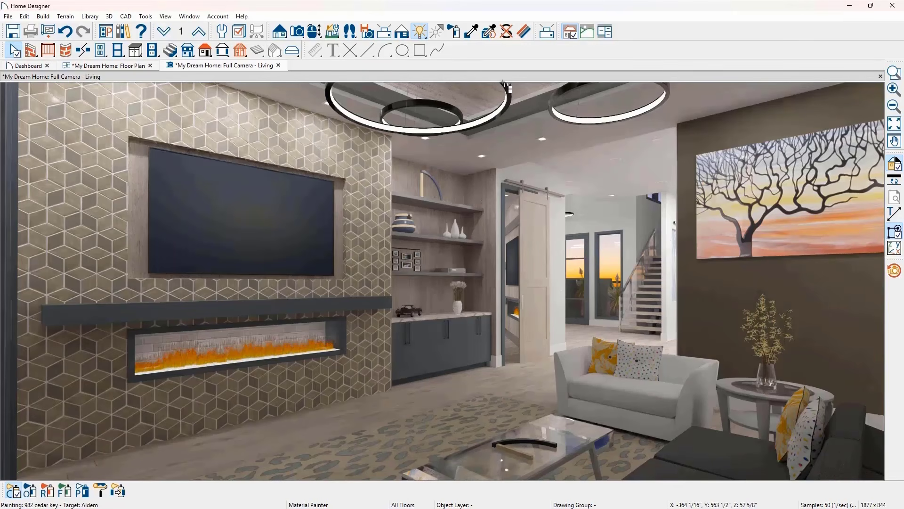
Step: Sample the white leather from the loveseat with the Material Eyedropper and apply it to the dark sofa
{"action": "left_click", "coordinate": [469, 35]}
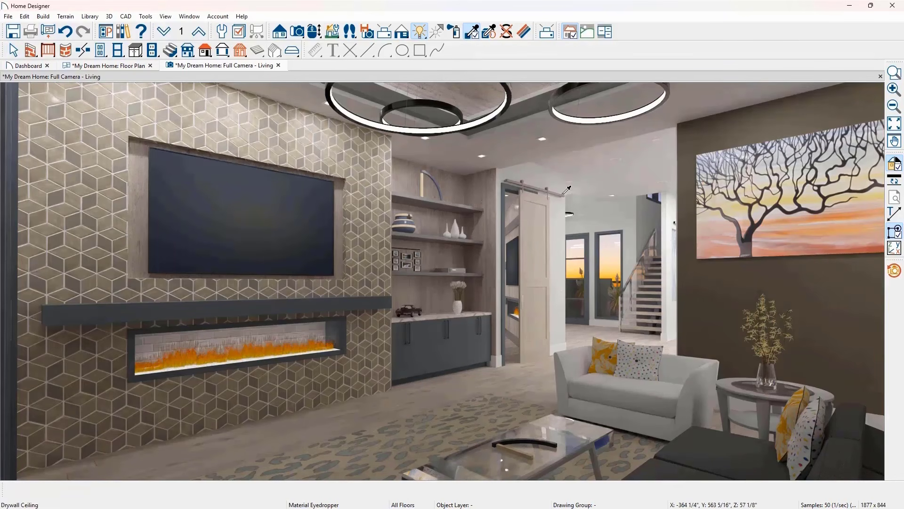
{"action": "left_click", "coordinate": [631, 384]}
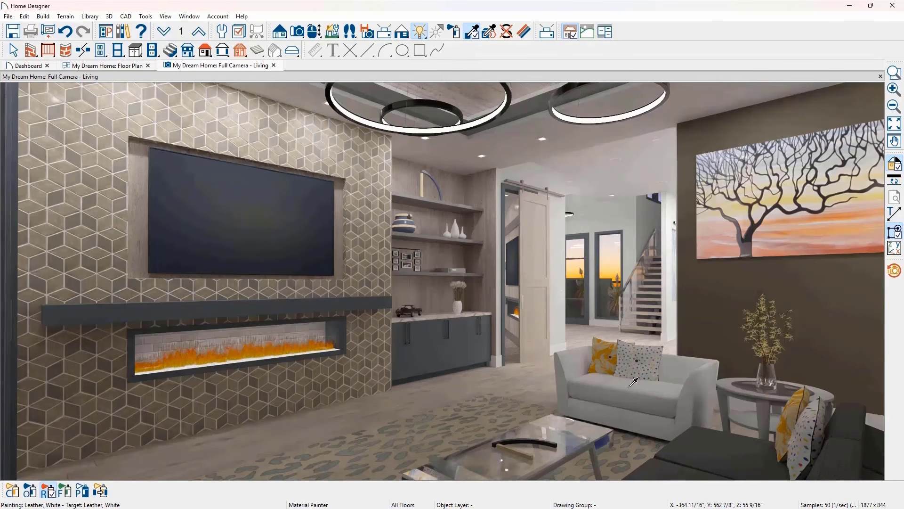
{"action": "left_click", "coordinate": [705, 452]}
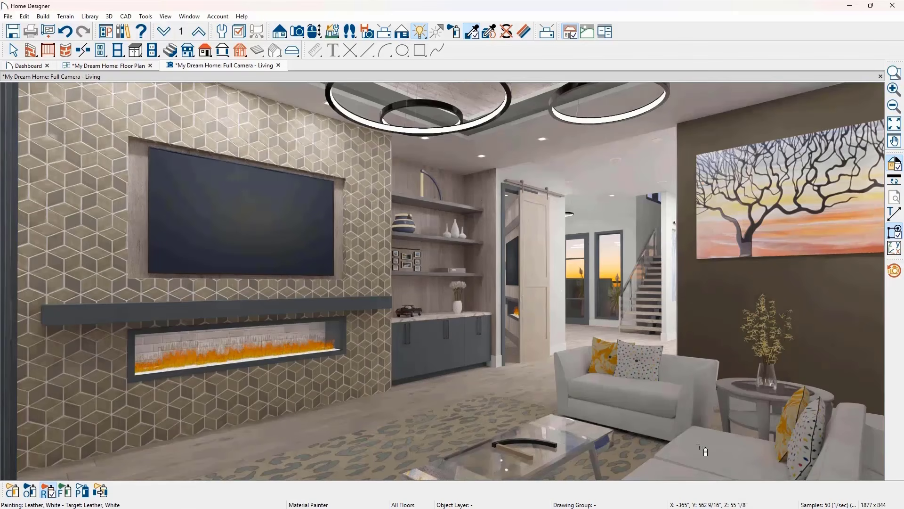
Step: Darken the floor's White Oak 8" Engineered material by sampling its blend color from the dark wood plank image and adjusting its luminance
{"action": "left_click", "coordinate": [524, 33]}
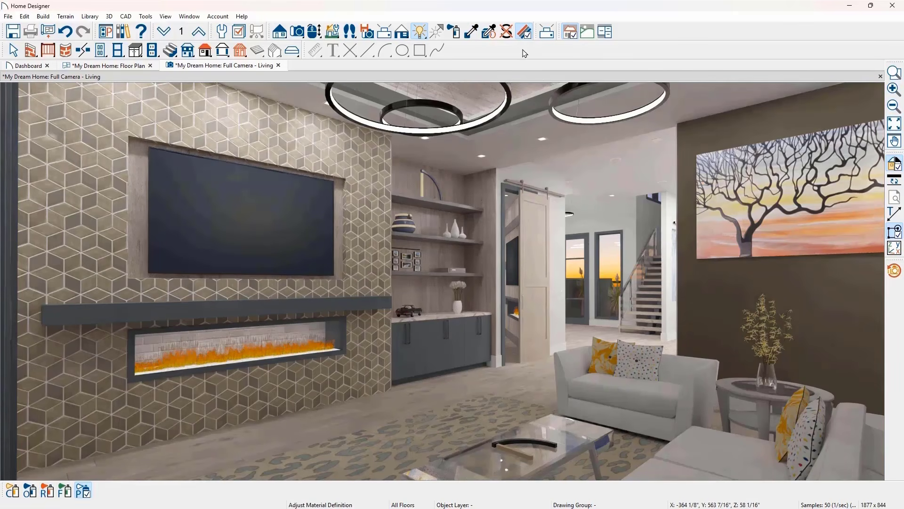
{"action": "left_click", "coordinate": [531, 384]}
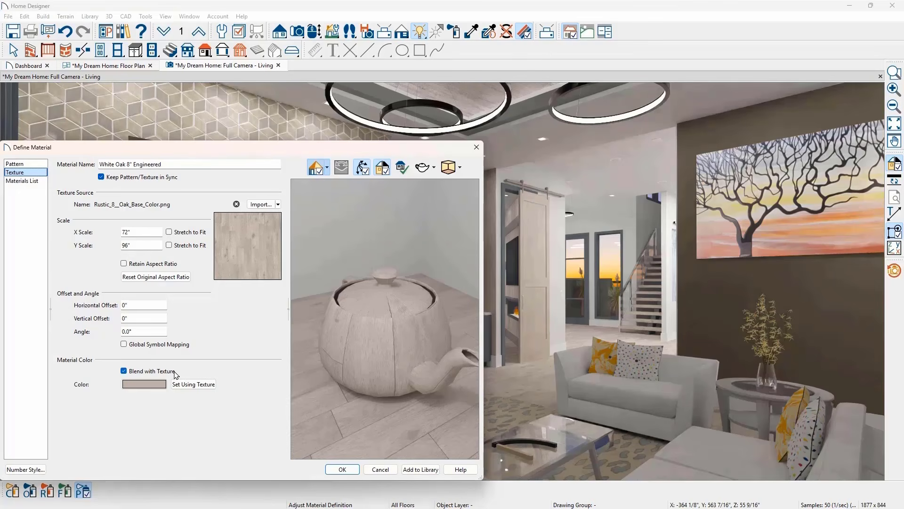
{"action": "left_click", "coordinate": [163, 385]}
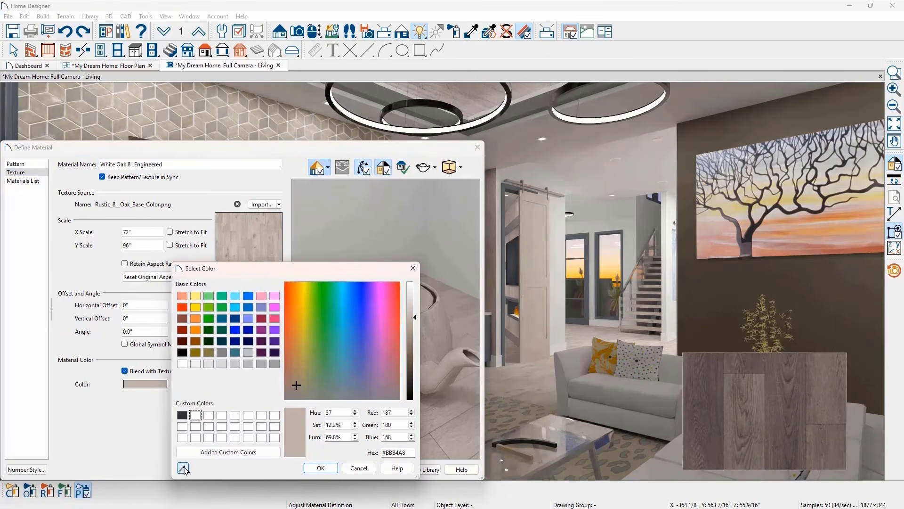
{"action": "left_click", "coordinate": [183, 468]}
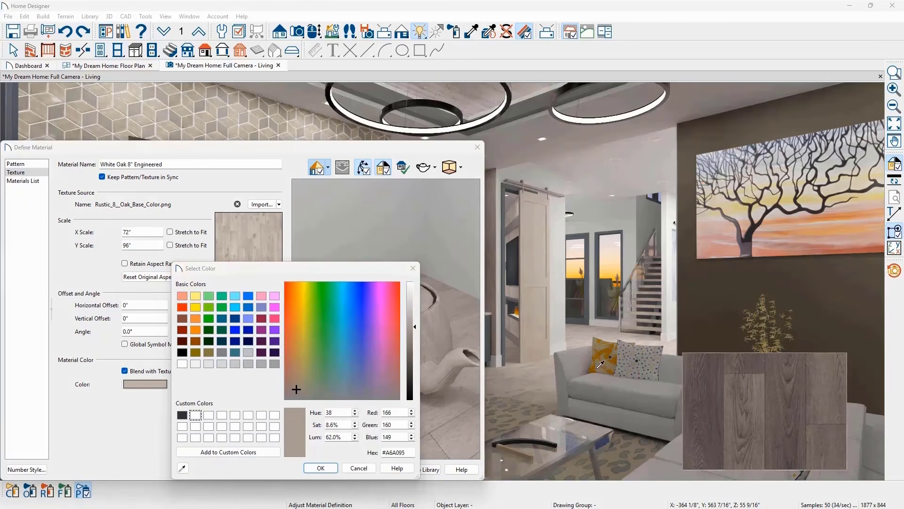
{"action": "left_click", "coordinate": [690, 350]}
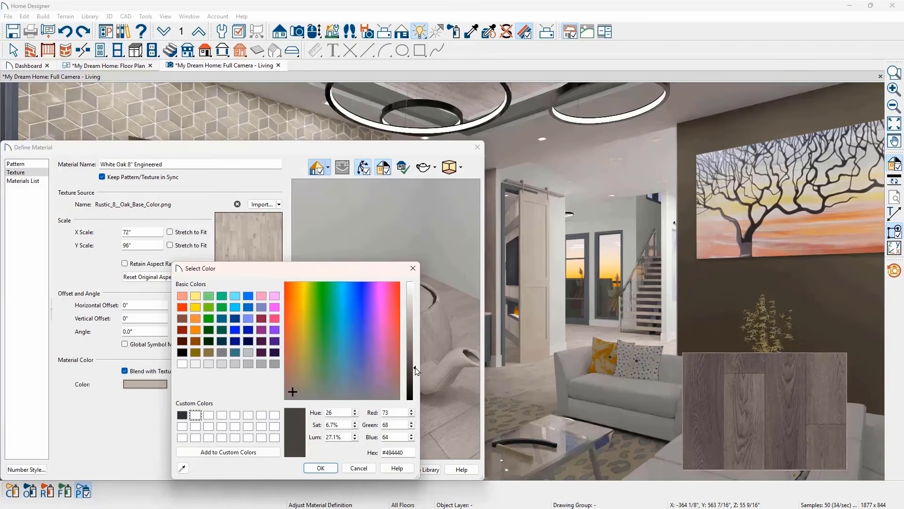
{"action": "mouse_move", "coordinate": [414, 368]}
{"action": "left_mouse_down"}
{"action": "mouse_move", "coordinate": [414, 329]}
{"action": "mouse_move", "coordinate": [407, 369]}
{"action": "left_mouse_up"}
{"action": "left_click", "coordinate": [321, 467]}
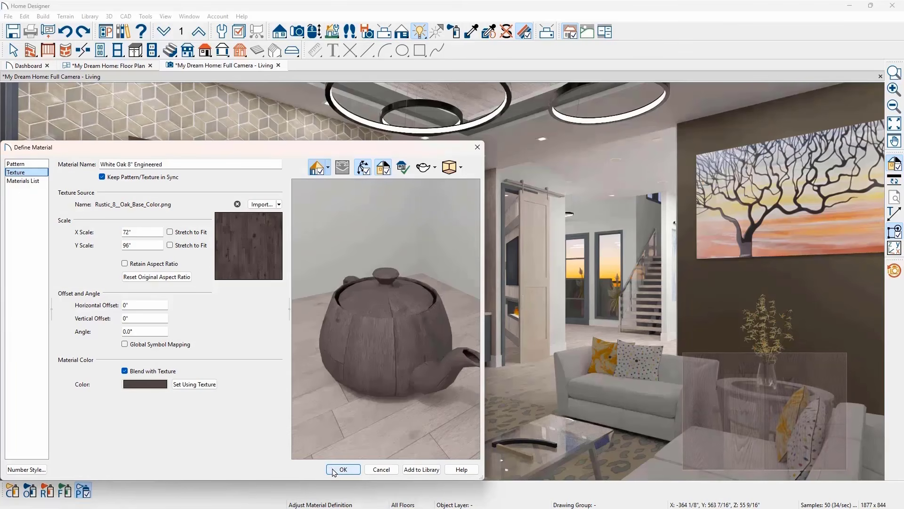
{"action": "left_click", "coordinate": [333, 470]}
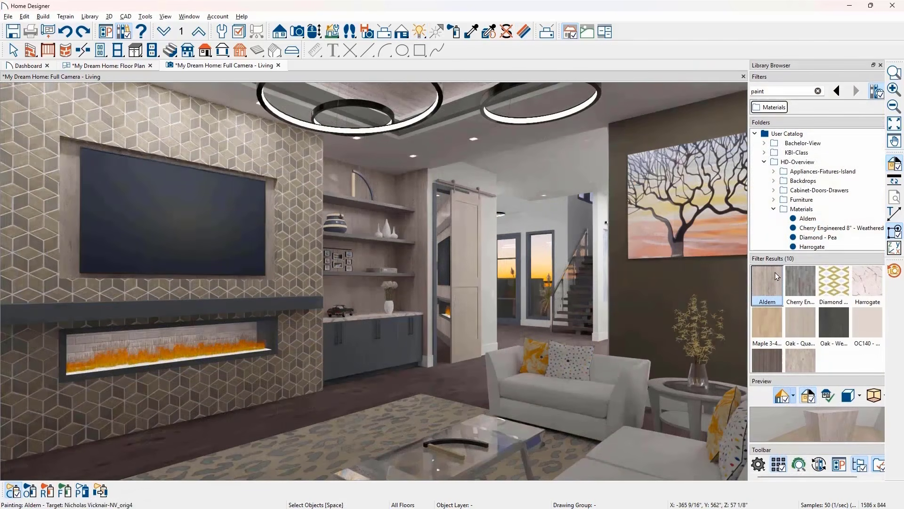
Step: Apply the Aldem material to the artwork wall and Diamond - Pea to the dotted pillow on the loveseat
{"action": "left_click", "coordinate": [732, 280]}
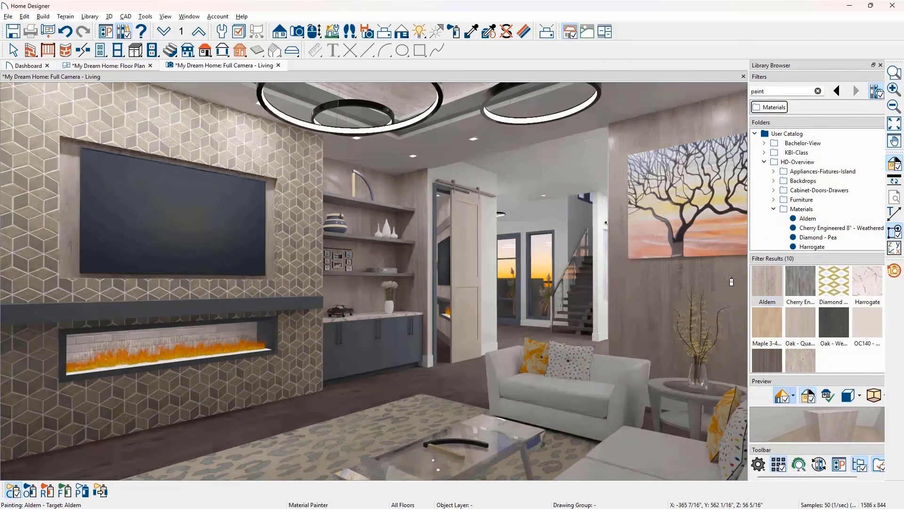
{"action": "left_click", "coordinate": [829, 286]}
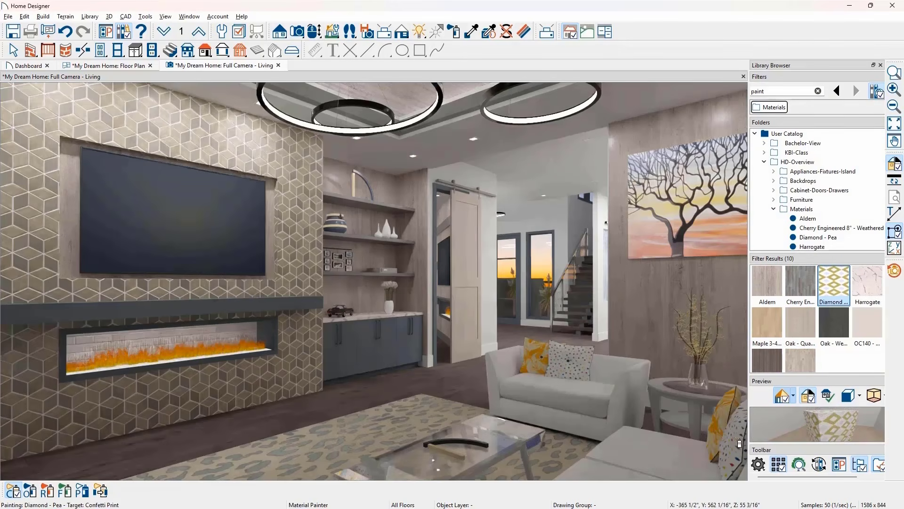
{"action": "left_click", "coordinate": [569, 361]}
Step: Apply the White Oak 8" Engineered material from the library to the living room floor
{"action": "left_click", "coordinate": [807, 363]}
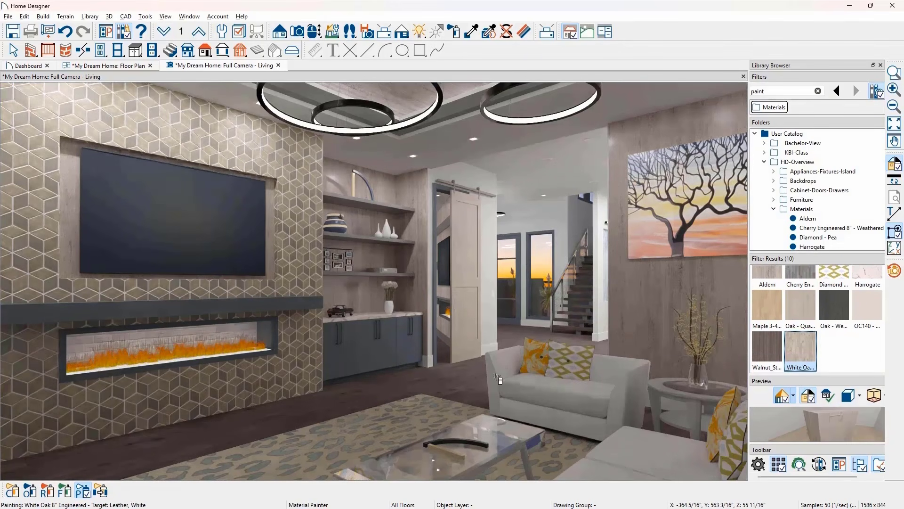
{"action": "left_click", "coordinate": [475, 382]}
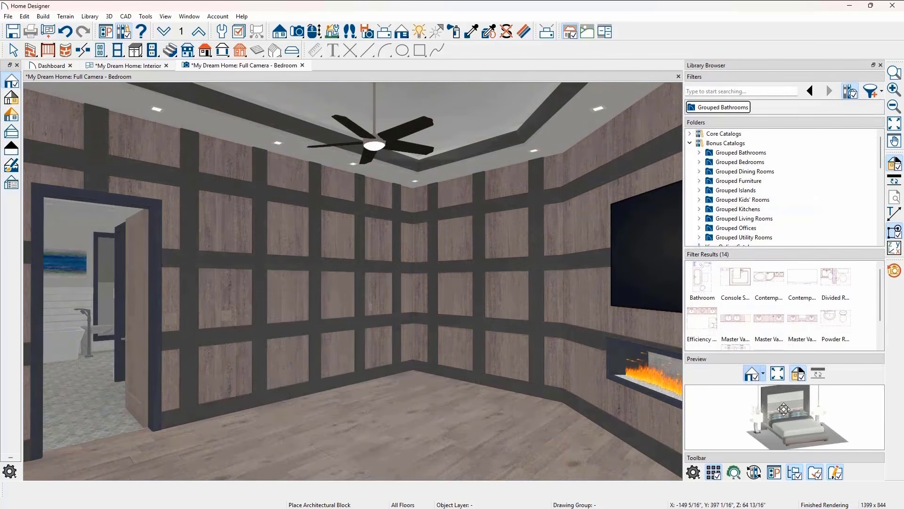
Step: Place the grouped bed set against the bedroom's paneled wall and explode the block into separate objects
{"action": "left_click", "coordinate": [402, 387]}
{"action": "left_click", "coordinate": [397, 383]}
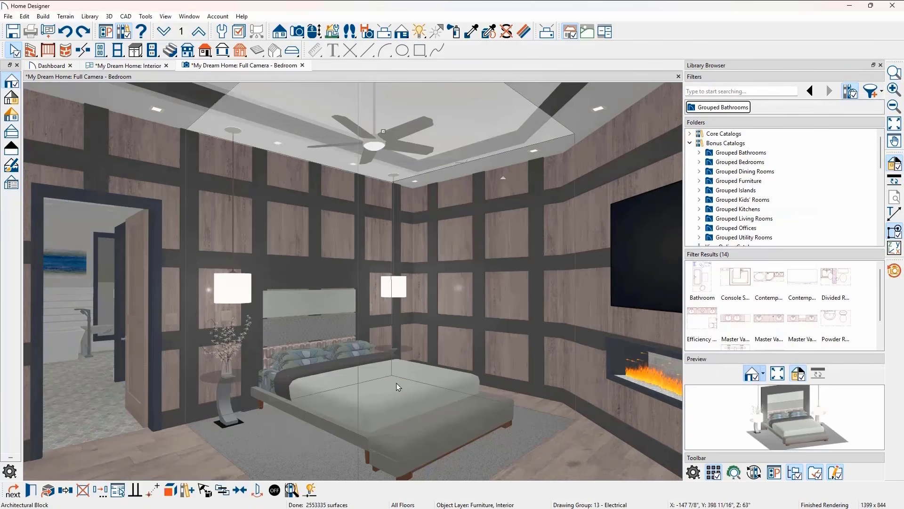
{"action": "left_click", "coordinate": [171, 491]}
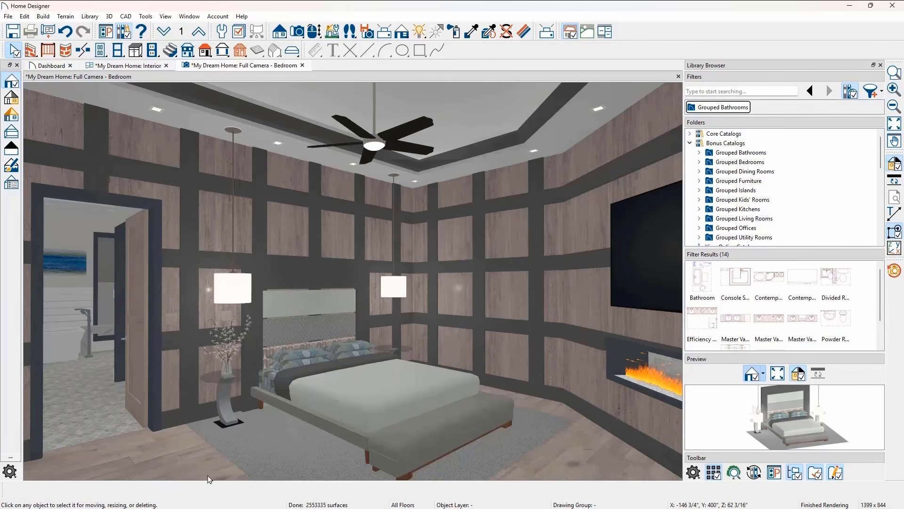
Step: Shorten the bench at the foot of the bed from both ends, and extend the bed toward the bench
{"action": "left_click", "coordinate": [385, 440]}
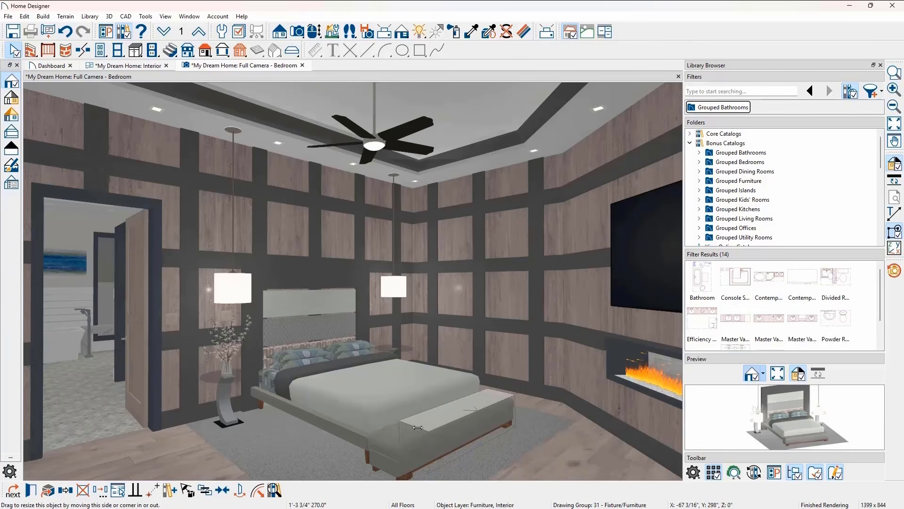
{"action": "left_click_drag", "start_coordinate": [417, 427], "coordinate": [418, 427]}
{"action": "left_click_drag", "start_coordinate": [508, 394], "coordinate": [456, 420]}
{"action": "left_click", "coordinate": [408, 386]}
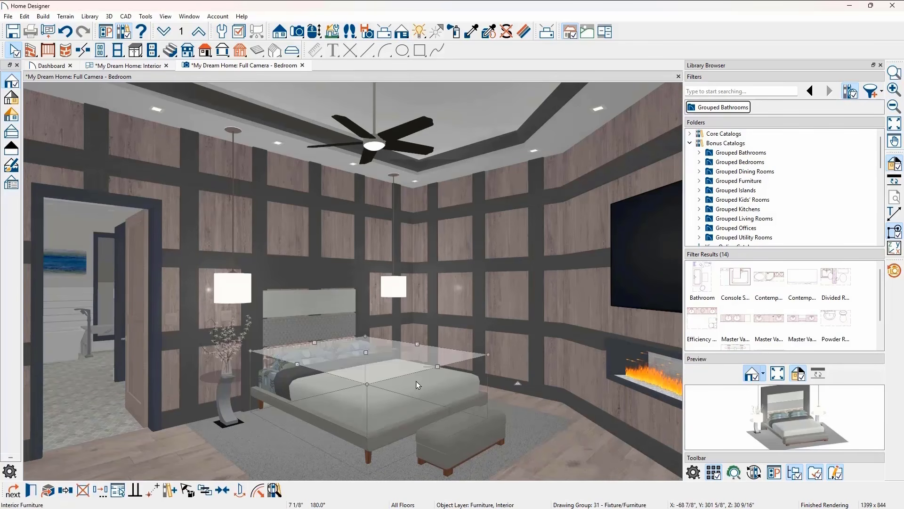
{"action": "left_click_drag", "start_coordinate": [437, 366], "coordinate": [453, 382]}
{"action": "key", "text": "Escape"}
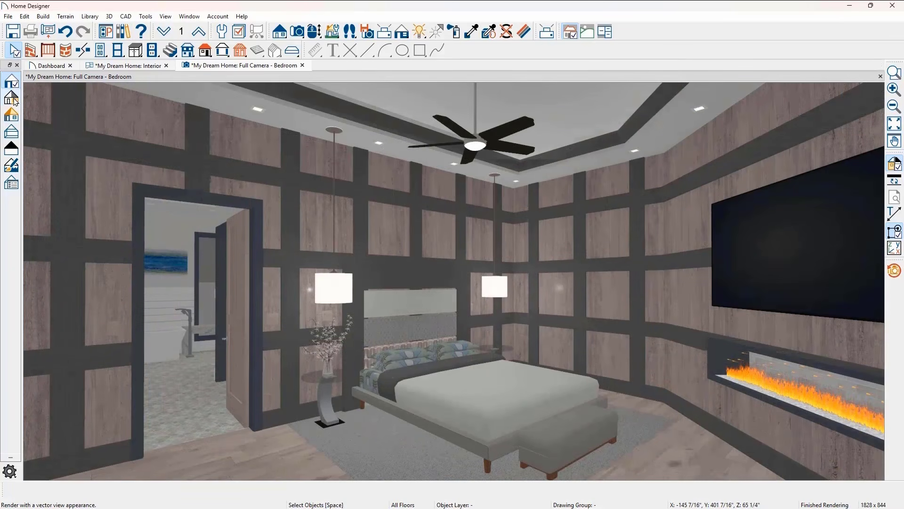
Step: Render the bedroom in the Vector View, Technical Illustration and Watercolor styles, ending with Physically Based (Ray Trace)
{"action": "left_click", "coordinate": [11, 98]}
{"action": "left_click", "coordinate": [11, 149]}
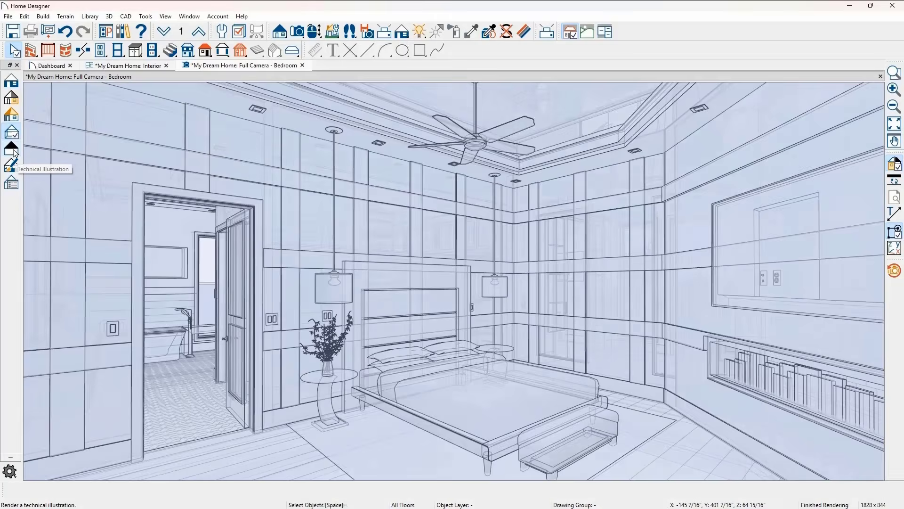
{"action": "left_click", "coordinate": [13, 165]}
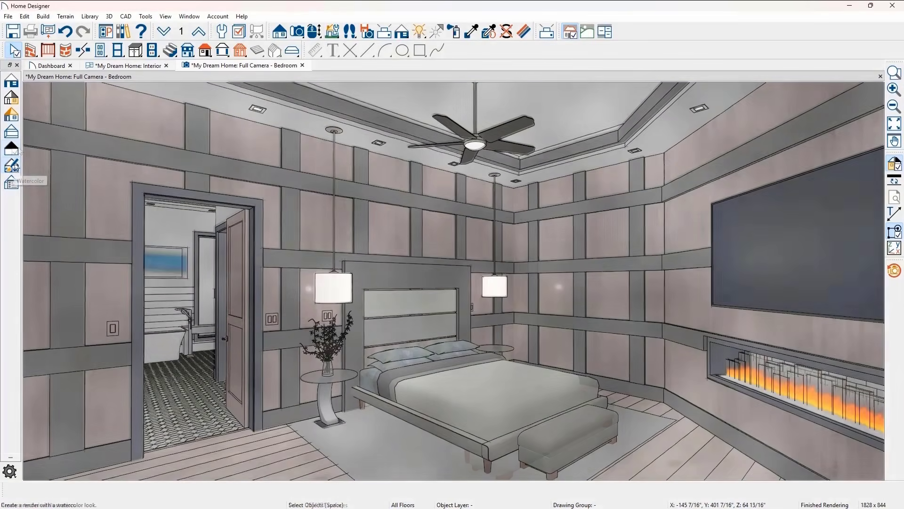
{"action": "left_click", "coordinate": [13, 116]}
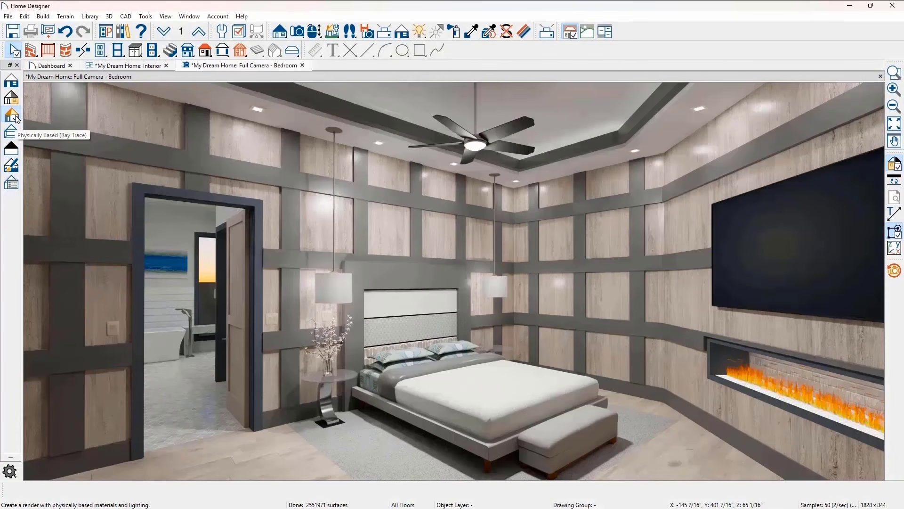